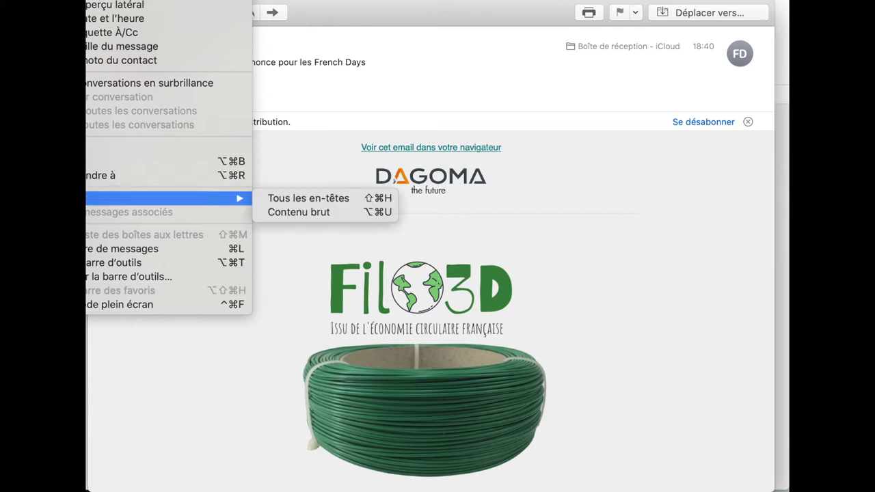
# Show all headers of the Dagoma message via Présentation > Message > Tous les en-têtes
pyautogui.click(305, 198)
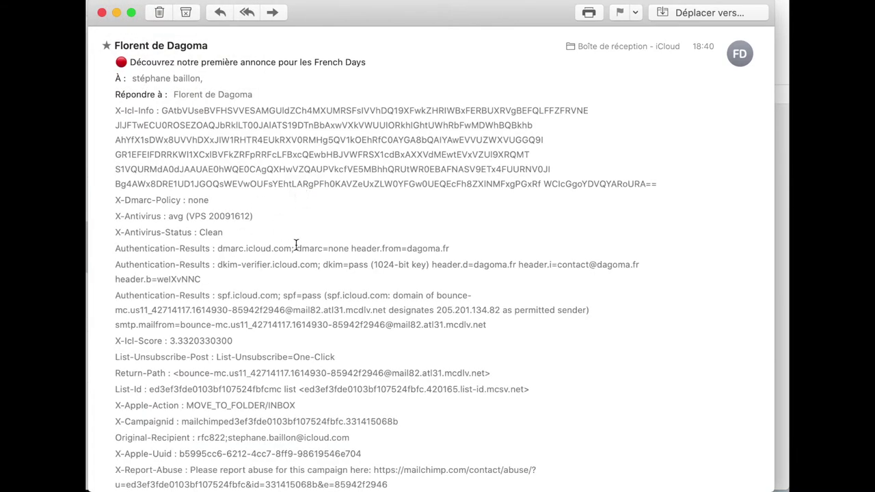
# Scroll down the headers and highlight the Received line from mail82.atl31.mcdlv.net
pyautogui.scroll(-3, 295, 245)
pyautogui.scroll(-5, 296, 244)
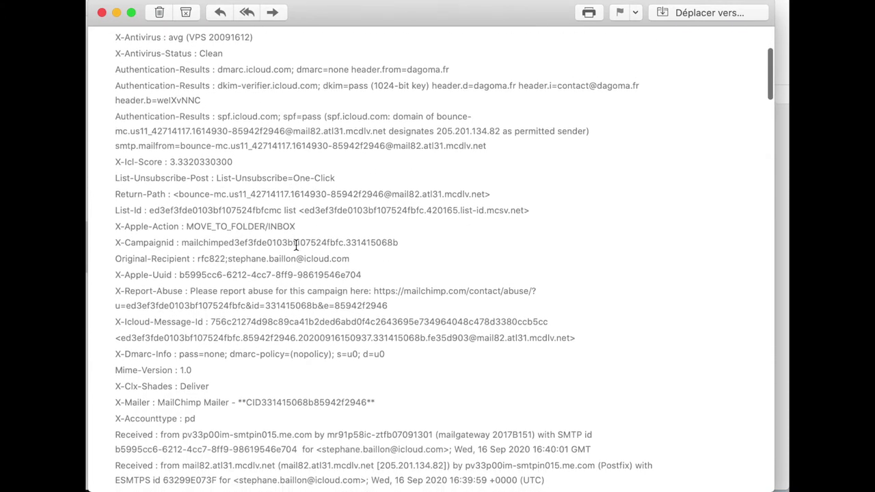
pyautogui.scroll(-3, 296, 245)
pyautogui.scroll(-2, 296, 245)
pyautogui.scroll(-1, 295, 245)
pyautogui.scroll(-2, 295, 245)
pyautogui.scroll(-3, 295, 245)
pyautogui.scroll(-2, 295, 245)
pyautogui.scroll(-1, 296, 245)
pyautogui.scroll(-1, 295, 245)
pyautogui.scroll(-3, 295, 245)
pyautogui.scroll(-1, 295, 245)
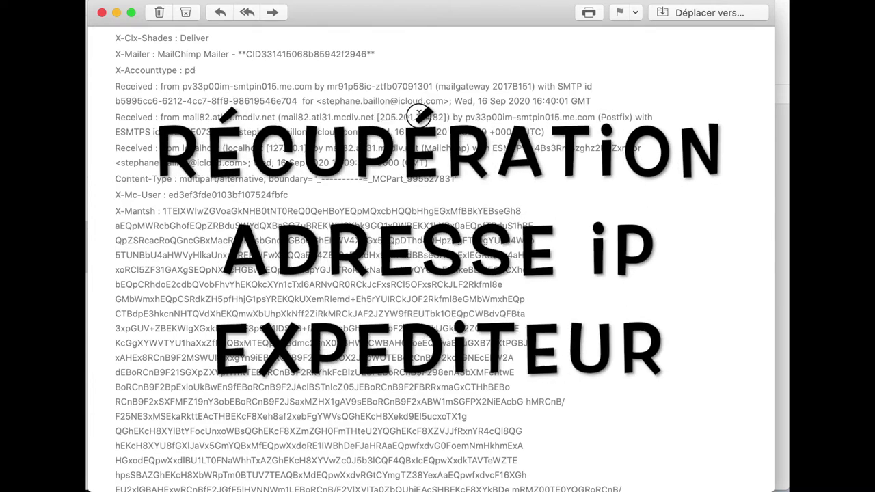
pyautogui.moveTo(117, 117)
pyautogui.mouseDown()
pyautogui.moveTo(382, 139)
pyautogui.moveTo(559, 128)
pyautogui.mouseUp()
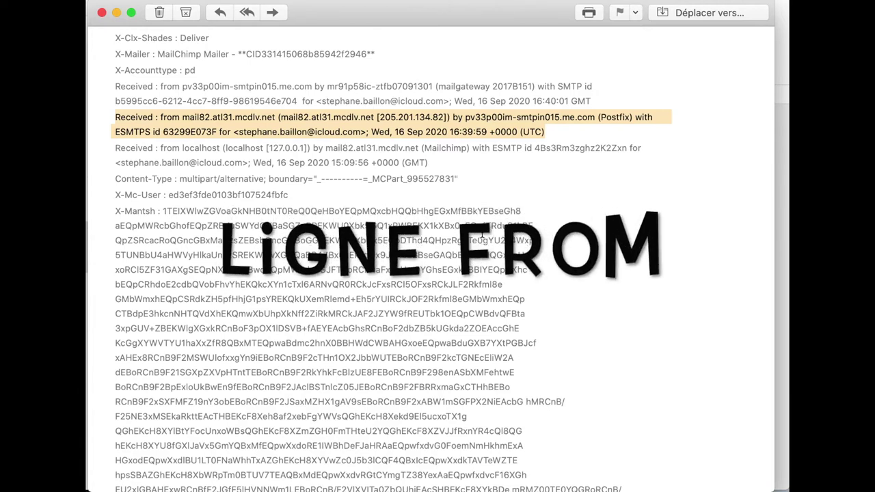
# Select only the bracketed sender IP 205.201.134.82 in that Received line
pyautogui.moveTo(380, 118); pyautogui.dragTo(443, 116)
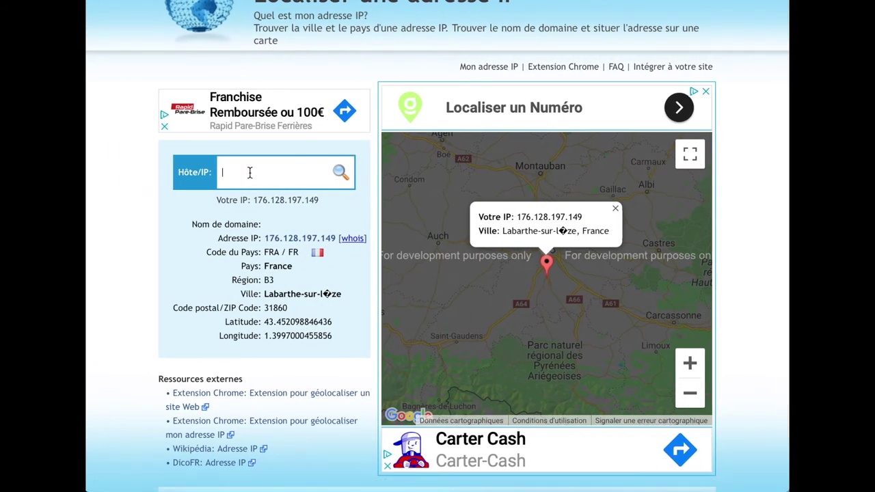
# Geolocate 205.201.134.82 to Woodstock, GA, United States and open its whois record
pyautogui.click(339, 171)
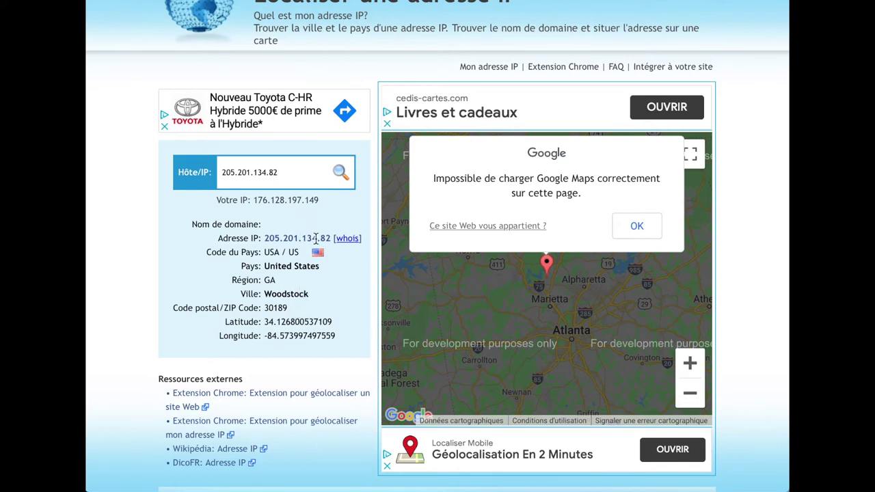
pyautogui.click(347, 239)
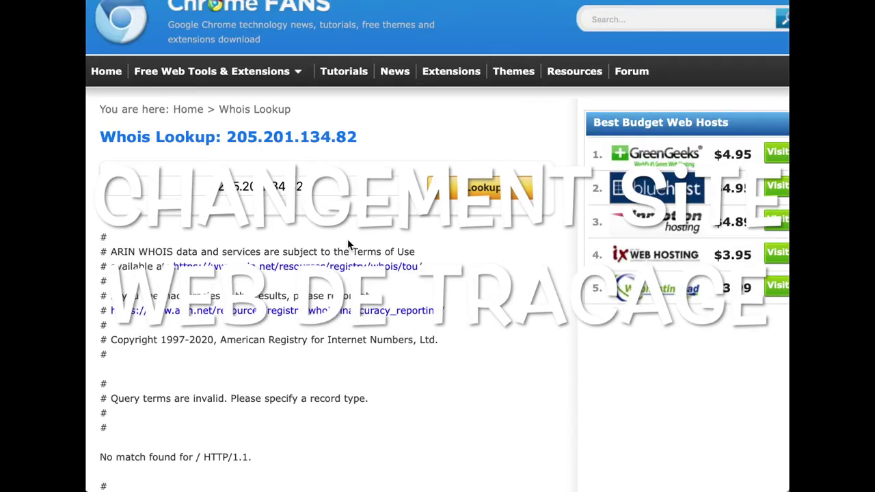
pyautogui.scroll(-1, 435, 320)
pyautogui.scroll(-2, 436, 326)
pyautogui.scroll(-1, 436, 326)
pyautogui.scroll(-2, 437, 326)
pyautogui.scroll(-2, 436, 326)
pyautogui.scroll(-2, 435, 321)
pyautogui.scroll(-3, 436, 321)
pyautogui.scroll(-2, 435, 321)
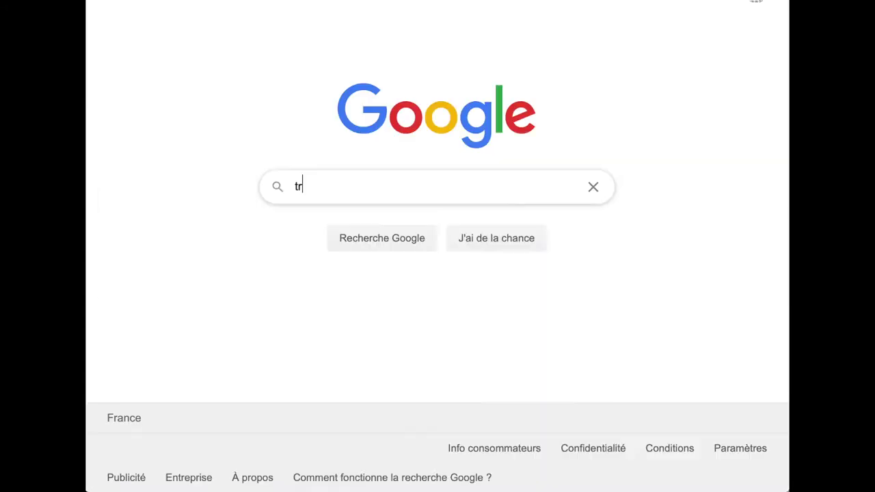
# Search Google for 'tracert online' and go to the ping.eu Traceroute page
pyautogui.write('racert')
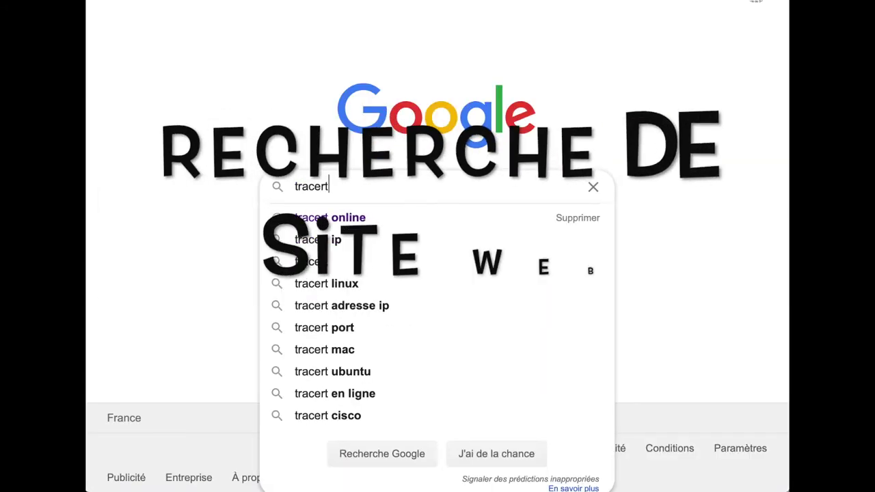
pyautogui.press('Return')
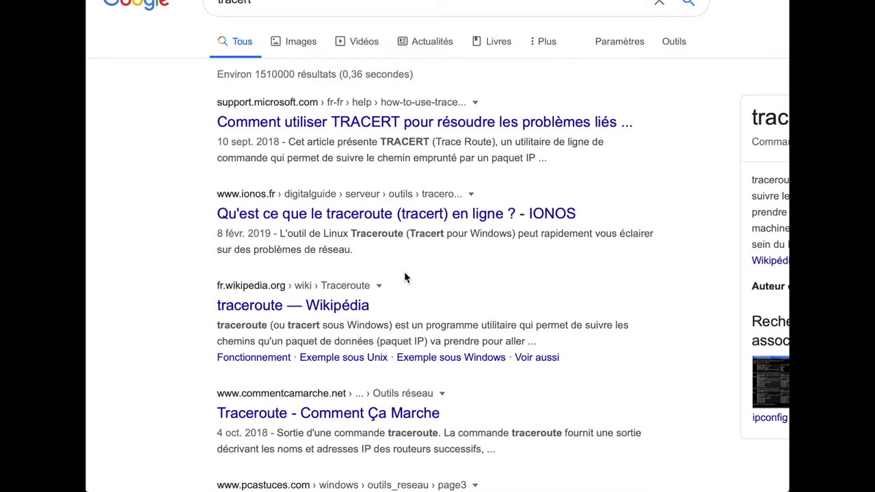
pyautogui.click(333, 13)
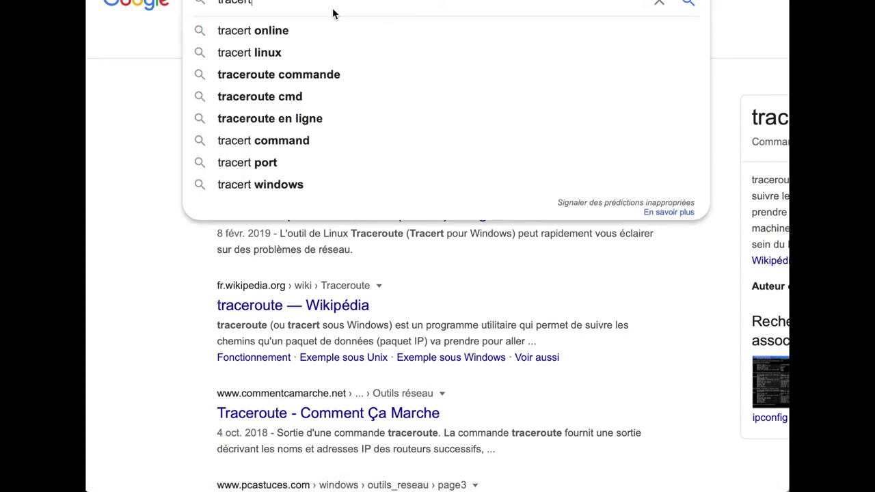
pyautogui.click(311, 30)
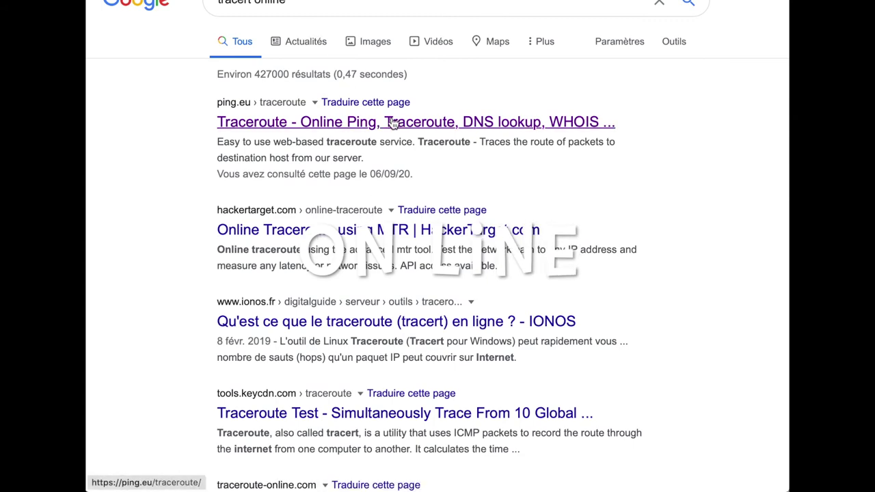
pyautogui.click(391, 122)
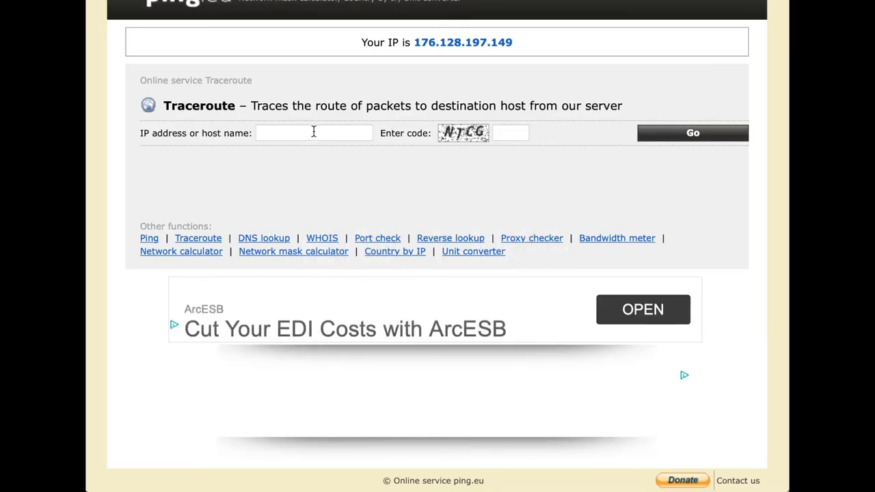
# Run a ping.eu traceroute to 205.201.134.82, entering the verification code
pyautogui.click(314, 132)
pyautogui.write('205.201.134.82')
pyautogui.click(506, 131)
pyautogui.write('NT')
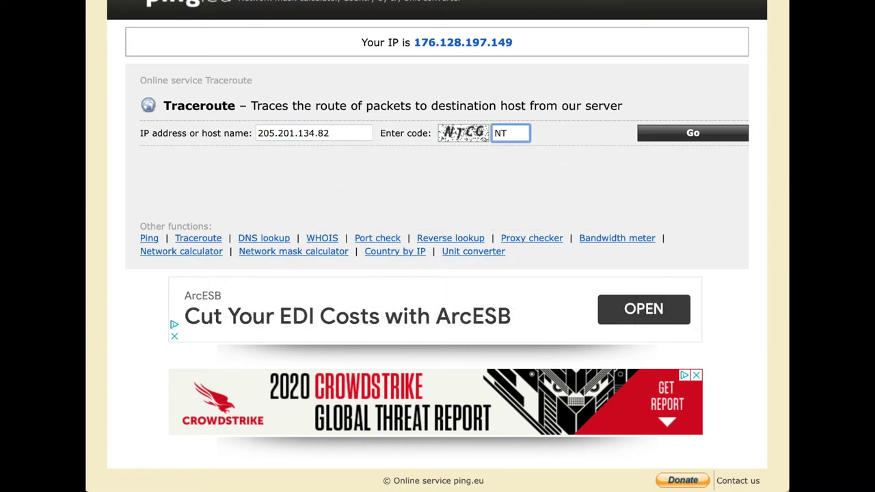
pyautogui.write('CG')
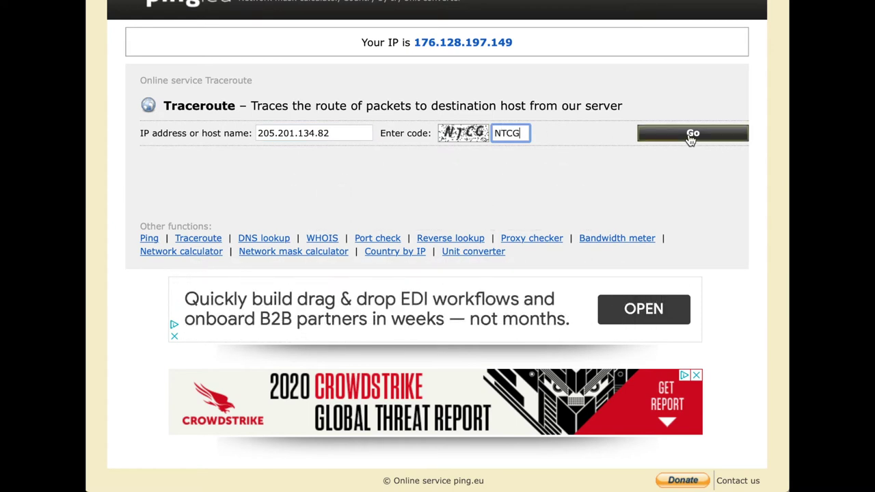
pyautogui.click(691, 134)
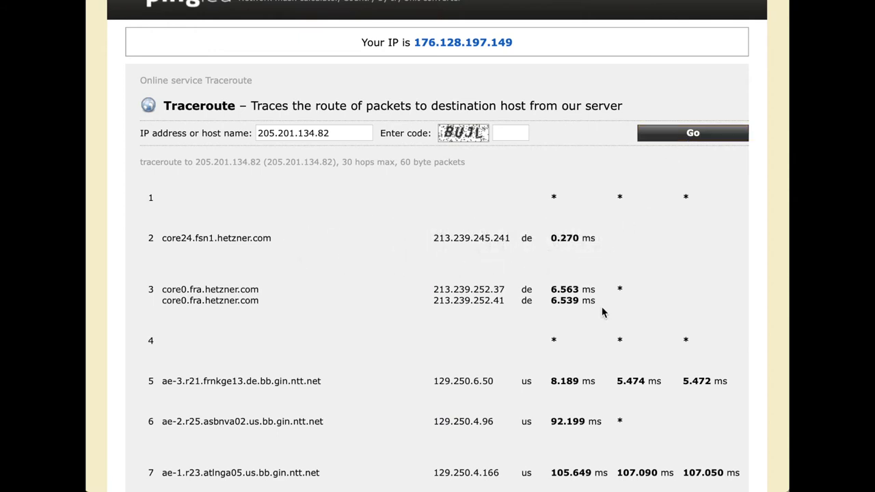
# Highlight silent hops 9–13, the firewall message, and hop 8 ae-1.a01.atlnga05.us.bb.gin.ntt.net
pyautogui.scroll(-3, 602, 312)
pyautogui.scroll(-3, 602, 313)
pyautogui.scroll(-5, 601, 312)
pyautogui.scroll(-2, 602, 312)
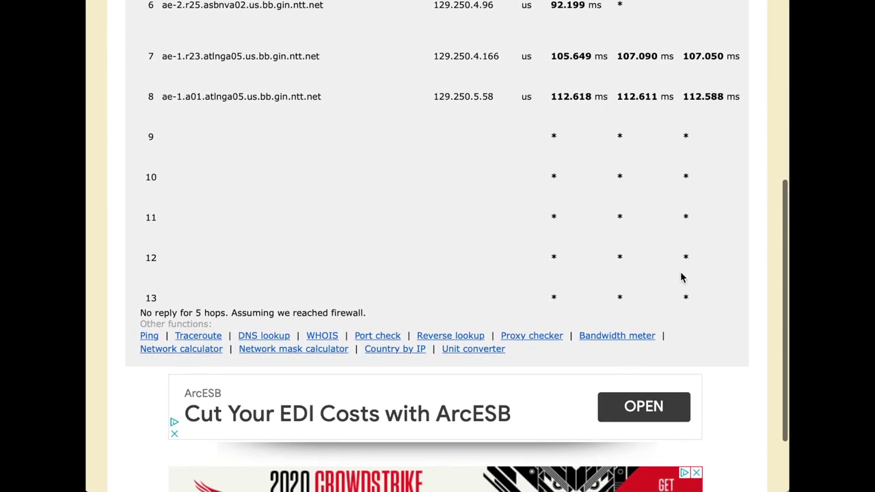
pyautogui.moveTo(150, 133); pyautogui.dragTo(671, 299)
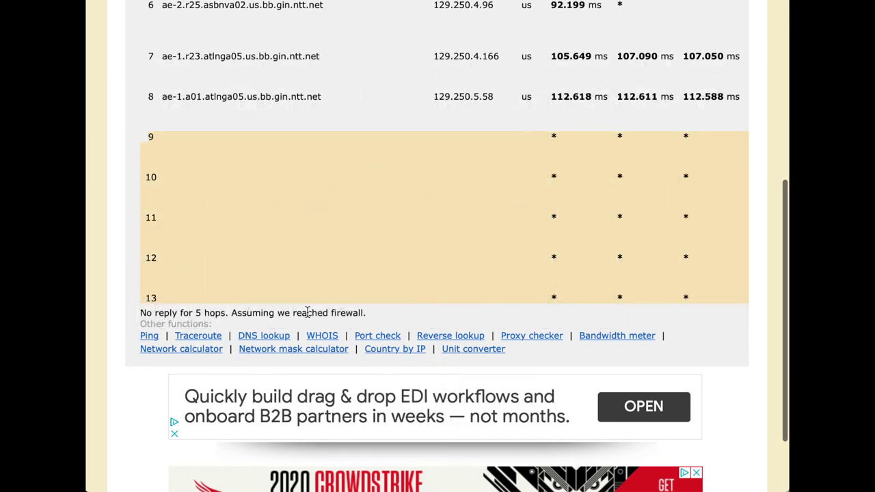
pyautogui.moveTo(367, 313); pyautogui.dragTo(166, 313)
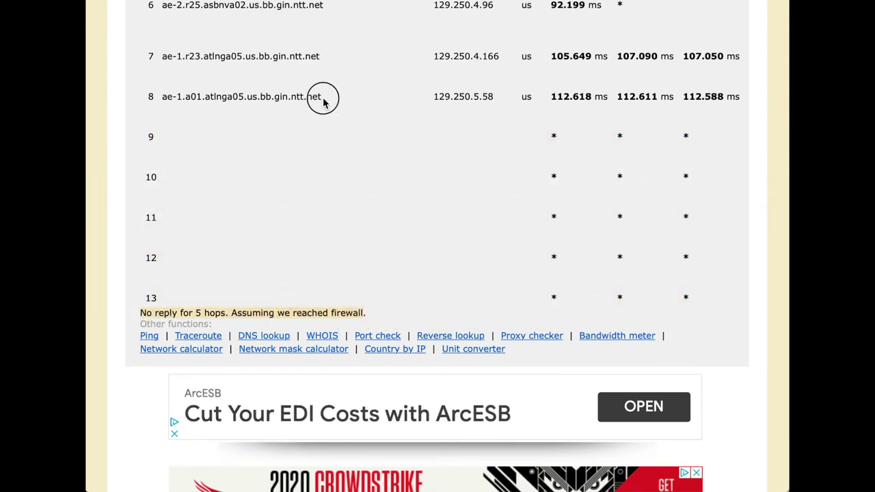
pyautogui.moveTo(323, 97); pyautogui.dragTo(170, 98)
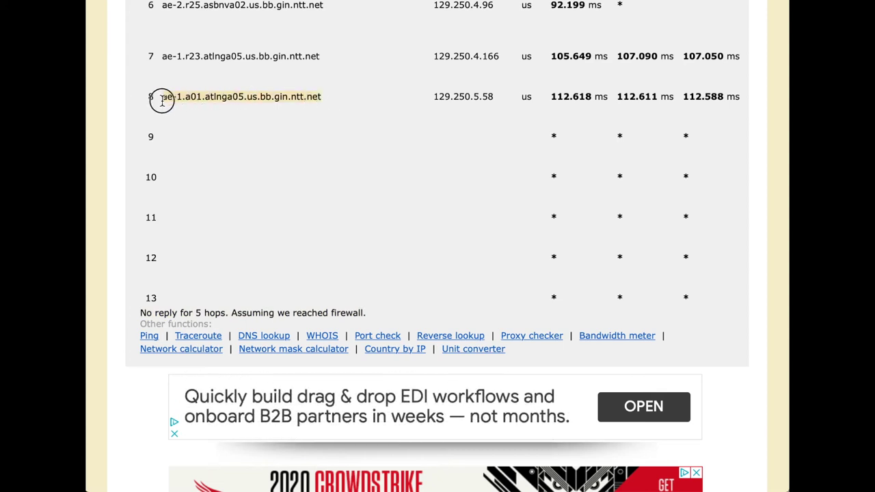
pyautogui.scroll(5, 363, 174)
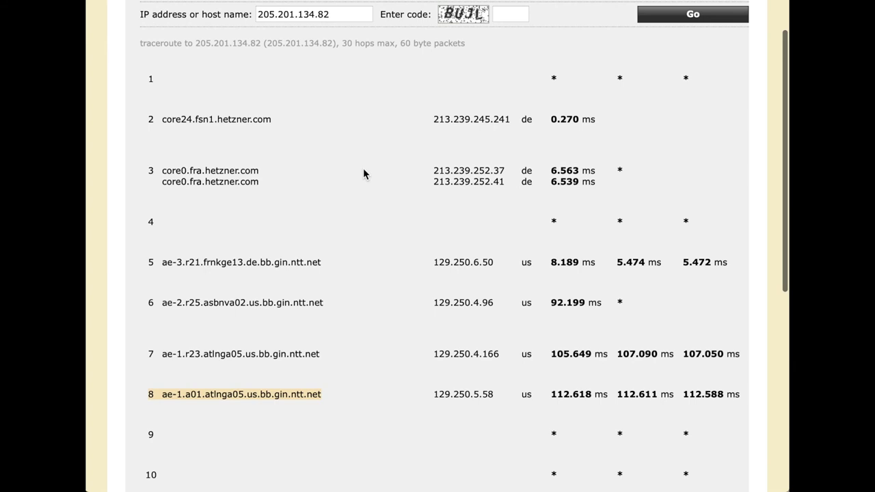
pyautogui.scroll(-1, 363, 170)
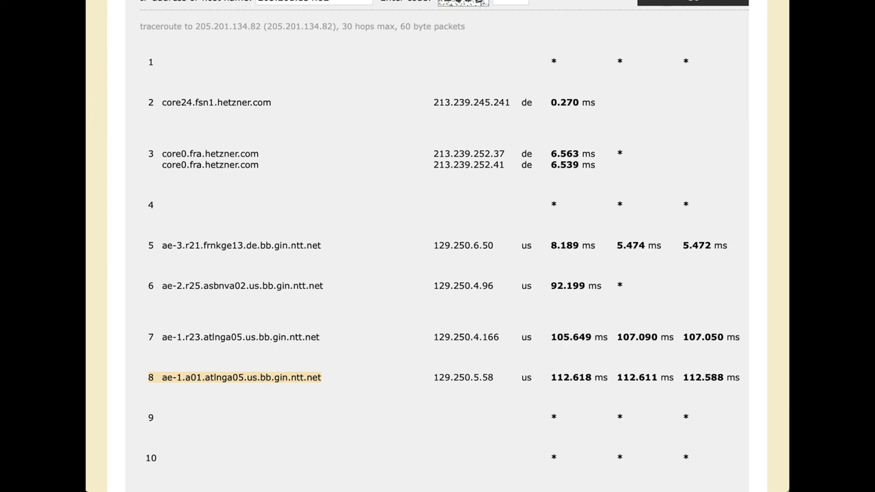
pyautogui.click(383, 480)
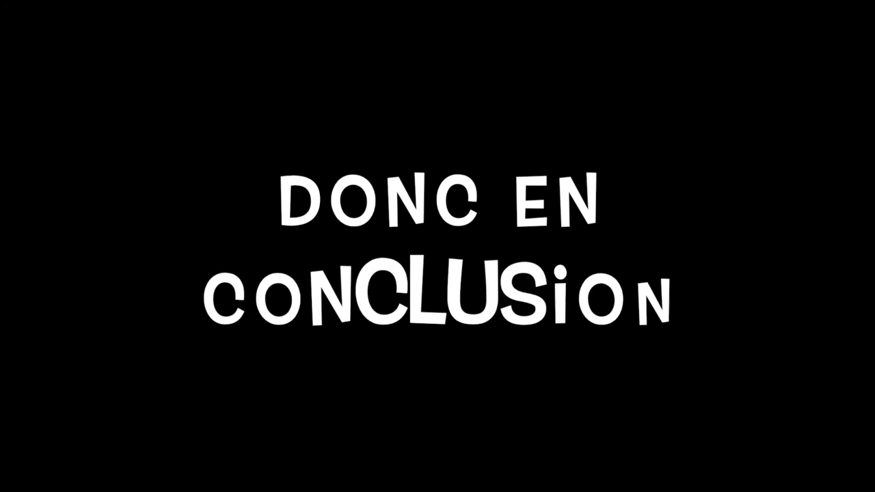